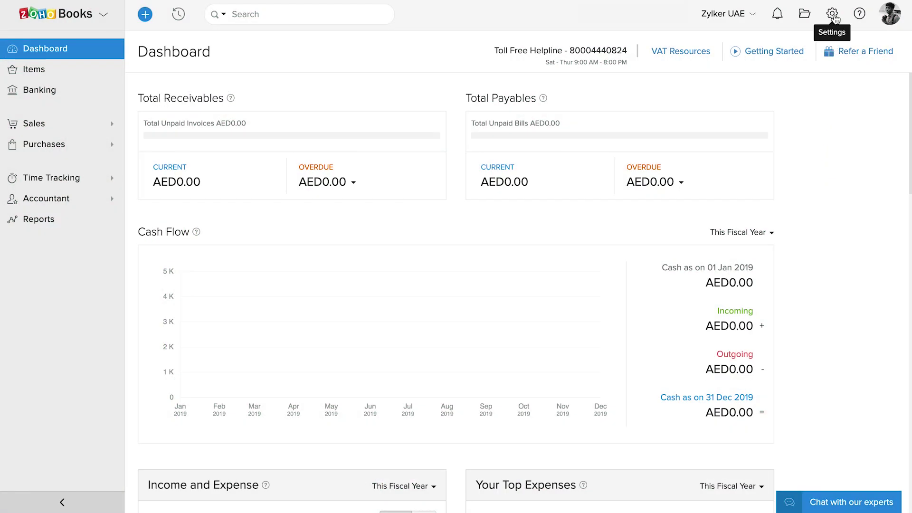
# Go to the Taxes page in the organisation settings.
pyautogui.click(833, 14)
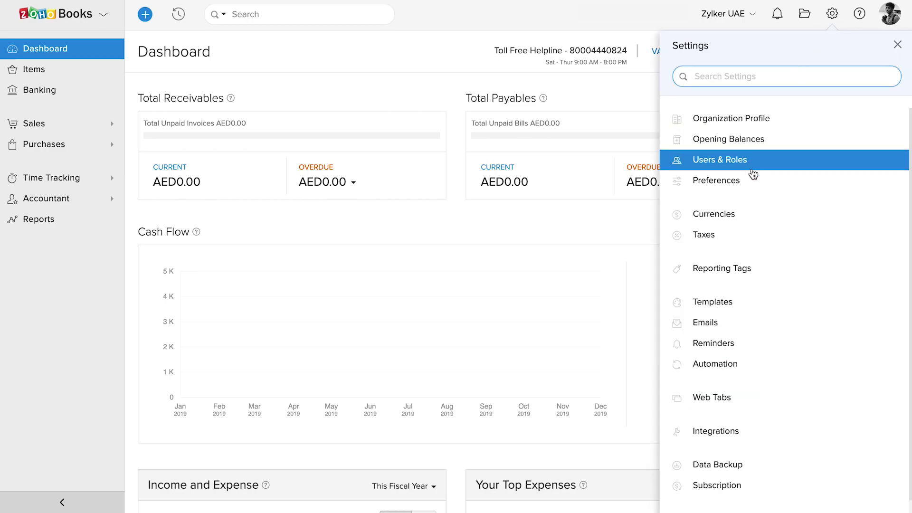
pyautogui.click(715, 240)
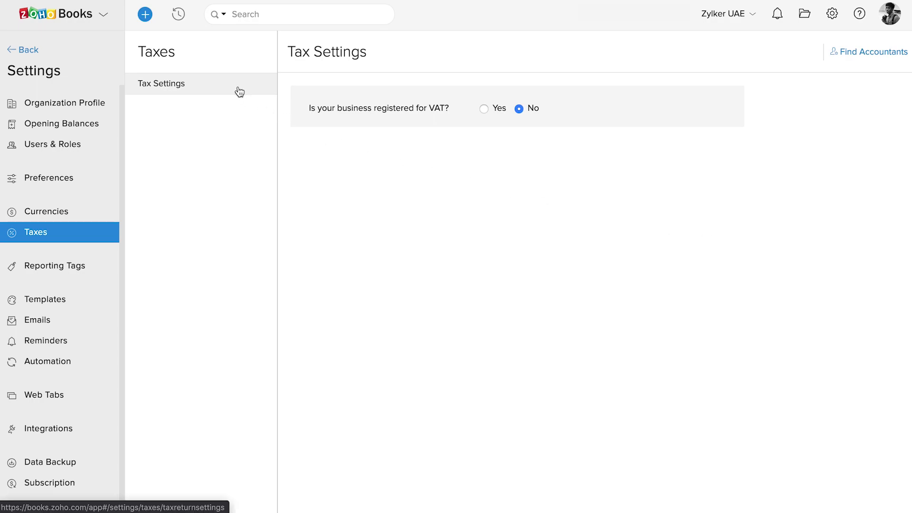
# Set VAT registration to Yes, enter the TRN, and send it for validation.
pyautogui.click(483, 109)
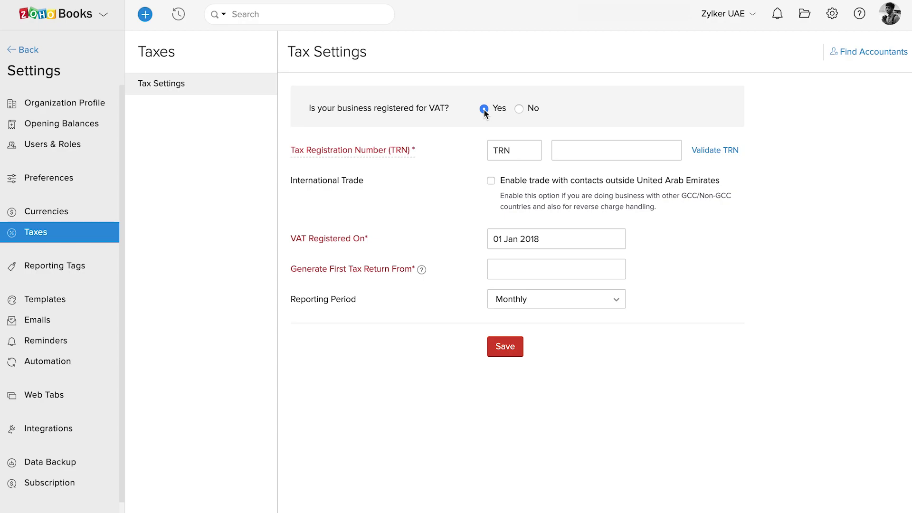
pyautogui.click(515, 150)
pyautogui.click(582, 149)
pyautogui.write('123456789')
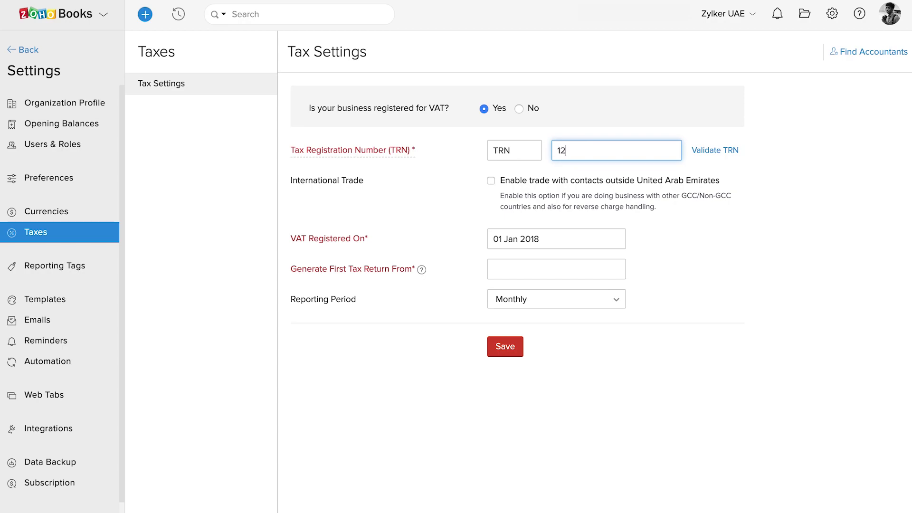
pyautogui.write('012345')
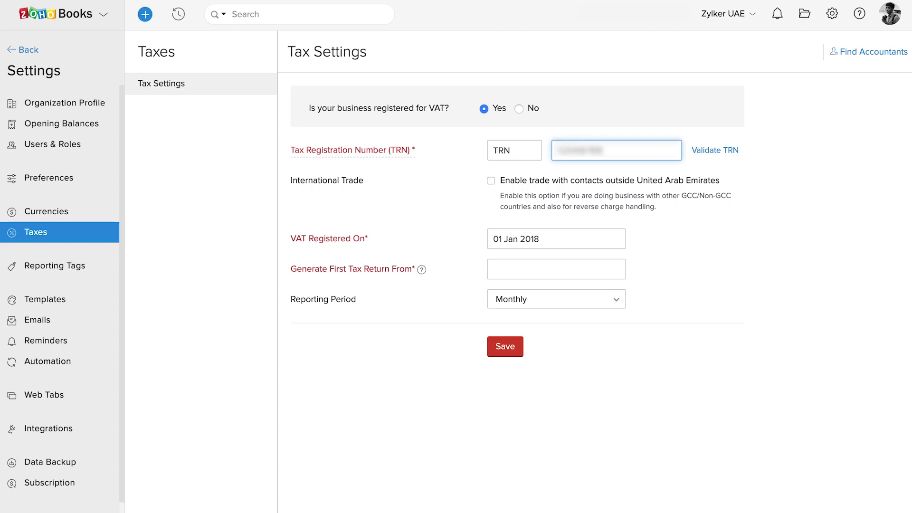
pyautogui.click(715, 152)
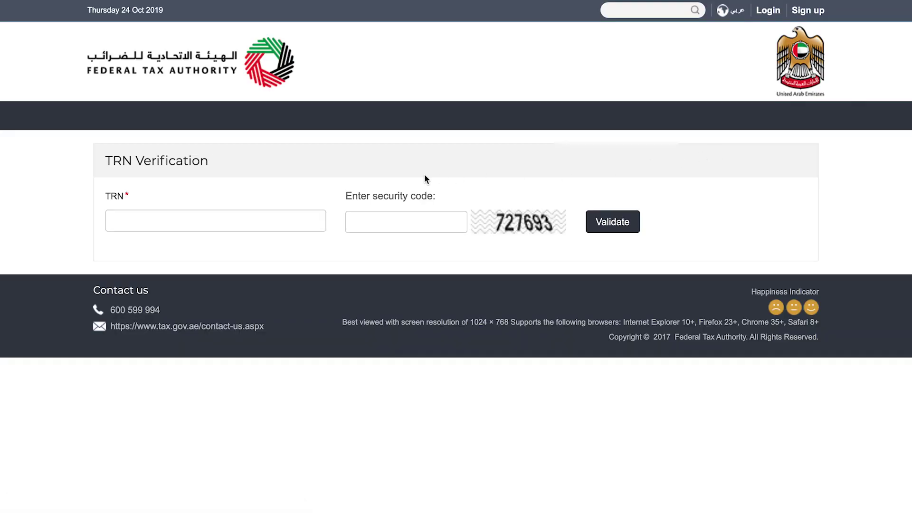
# Inspect the TRN and security code fields on the FTA TRN Verification form.
pyautogui.click(292, 223)
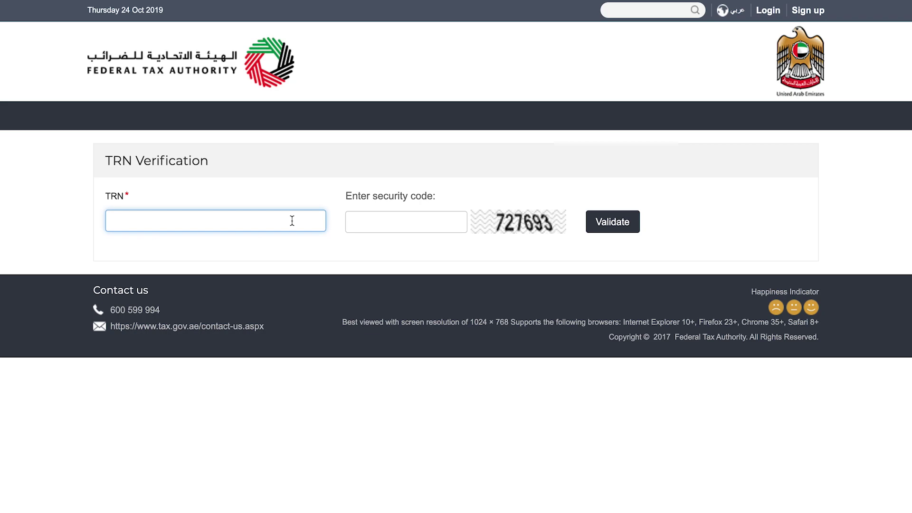
pyautogui.click(408, 221)
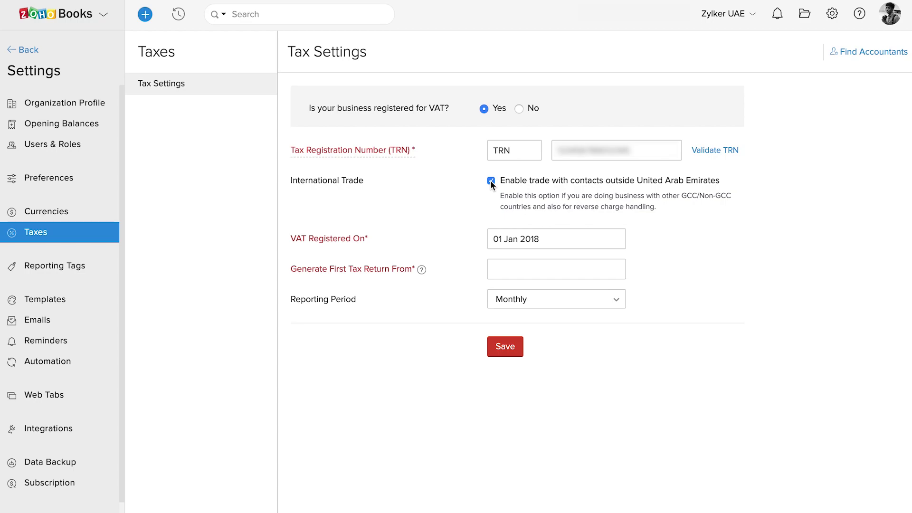
# Keep the VAT registration date at 01 Jan 2018 and start the first tax return on 01 Oct 2019.
pyautogui.click(552, 239)
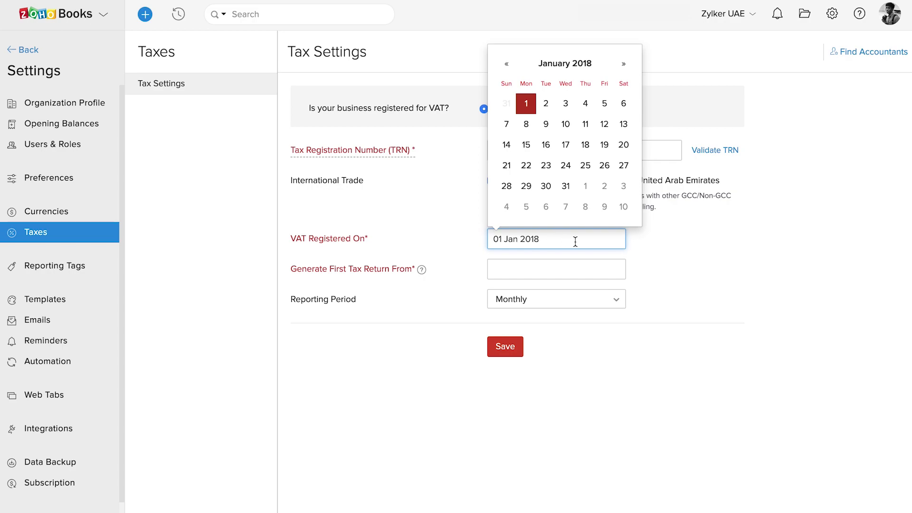
pyautogui.click(646, 249)
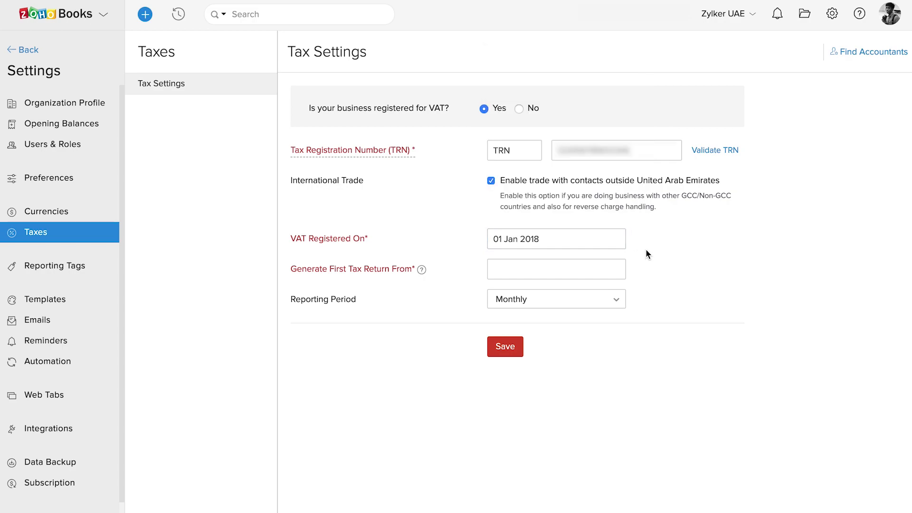
pyautogui.click(544, 268)
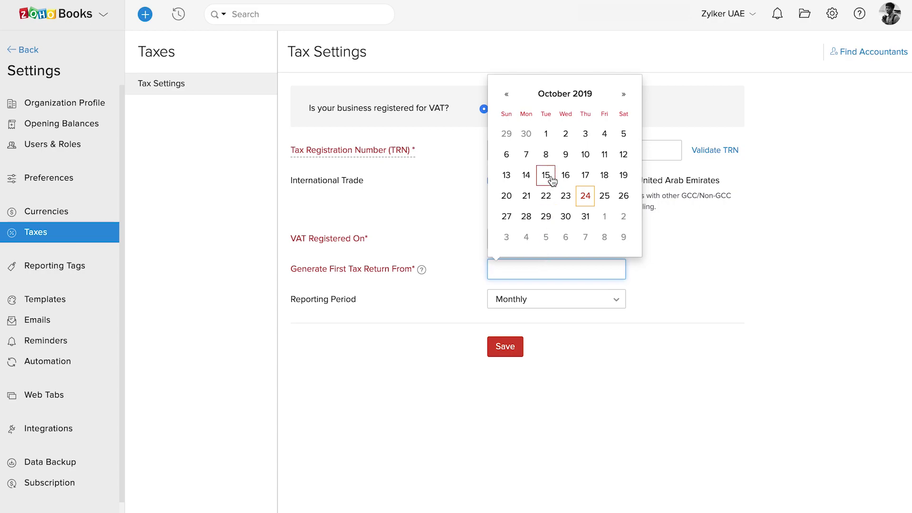
pyautogui.click(546, 133)
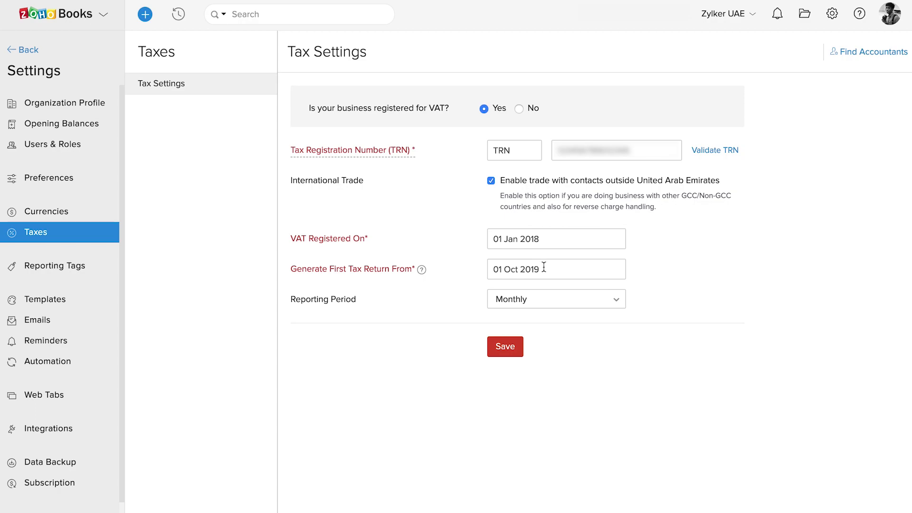
# Confirm Monthly as the reporting period and save the VAT tax settings.
pyautogui.click(542, 300)
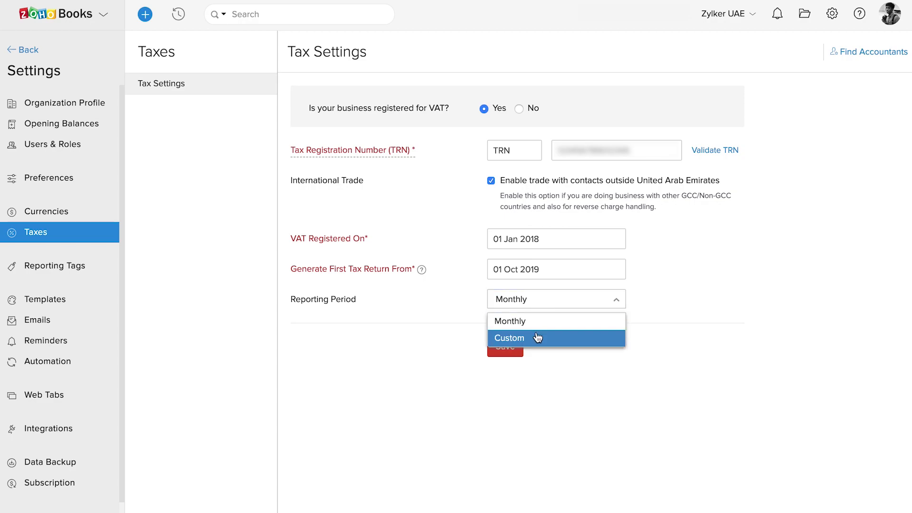
pyautogui.click(535, 322)
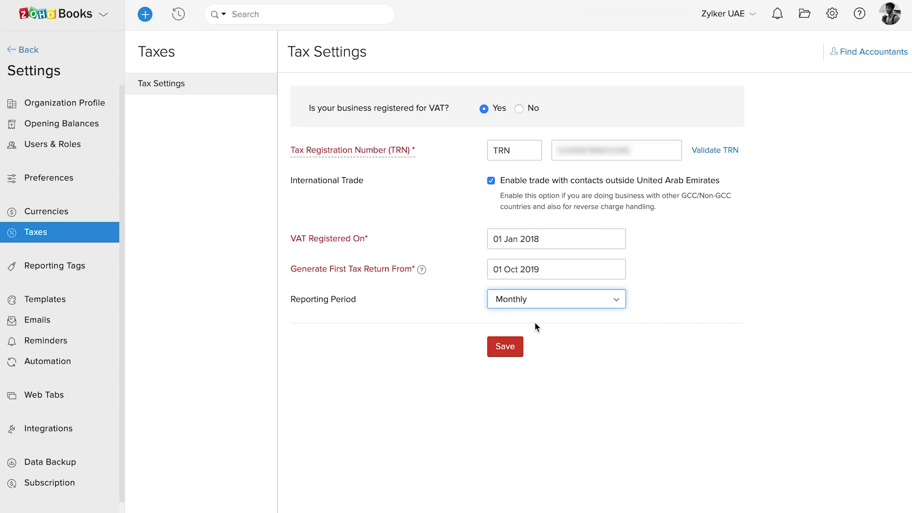
pyautogui.click(511, 349)
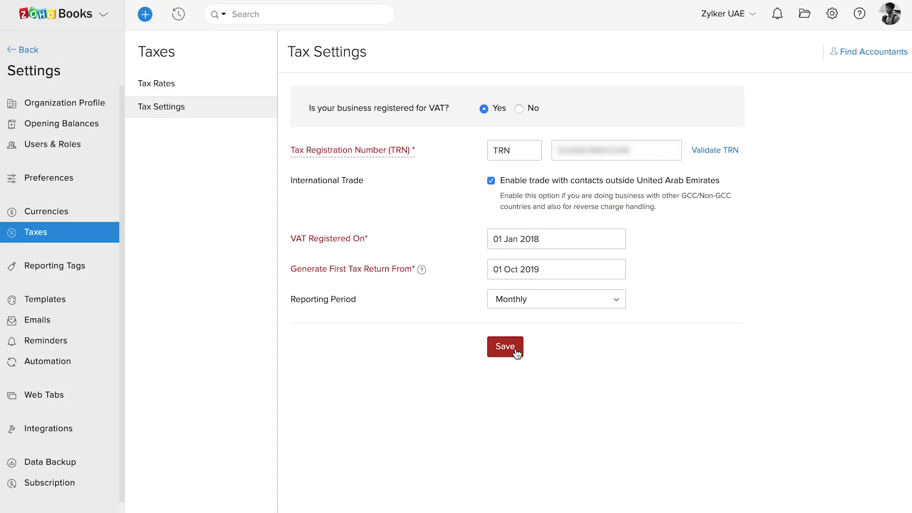
# Mark Standard Rate (5%) as the default in the Tax Rates list.
pyautogui.click(184, 84)
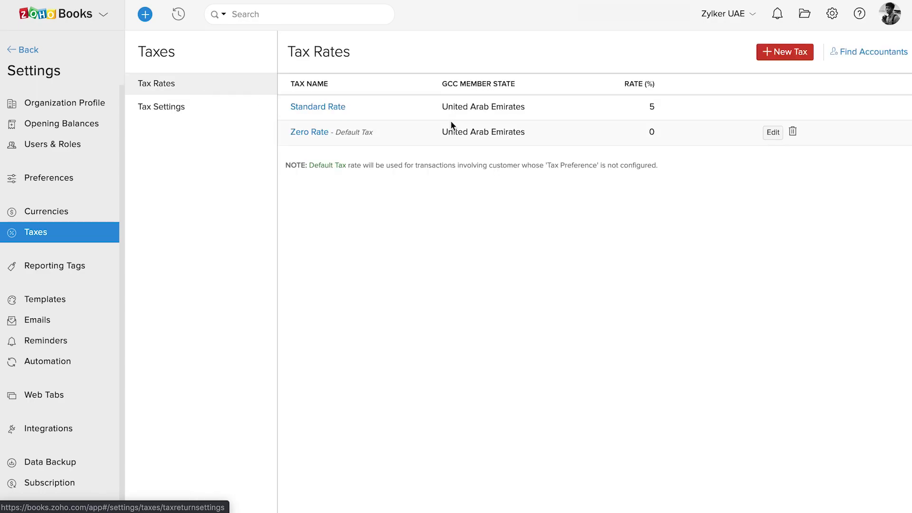
pyautogui.moveTo(703, 106)
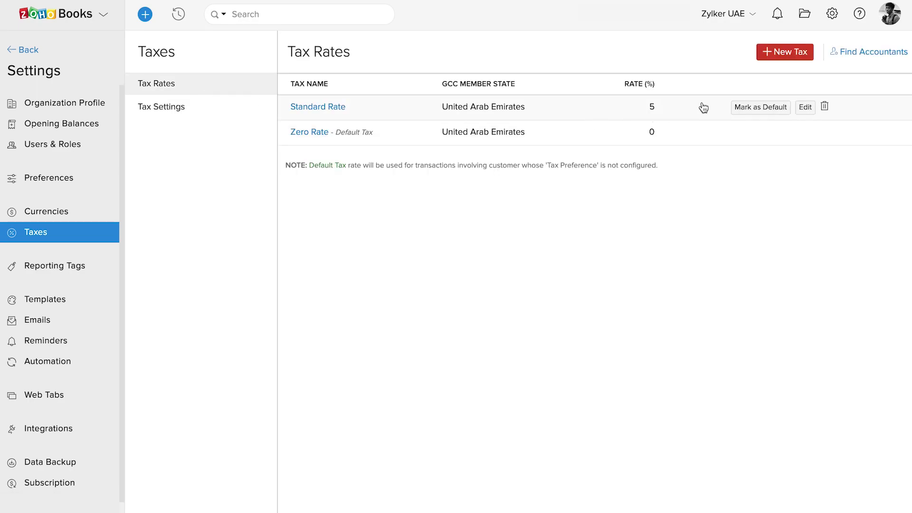
pyautogui.click(750, 111)
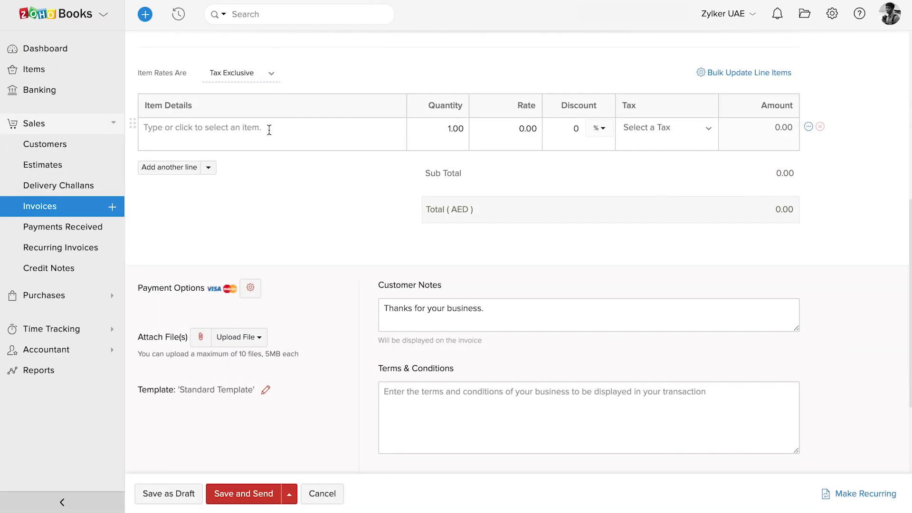
# Add a MacBook Pro invoice line taxed at Zero Rate [0%], totalling 10000.00.
pyautogui.click(269, 130)
pyautogui.click(260, 170)
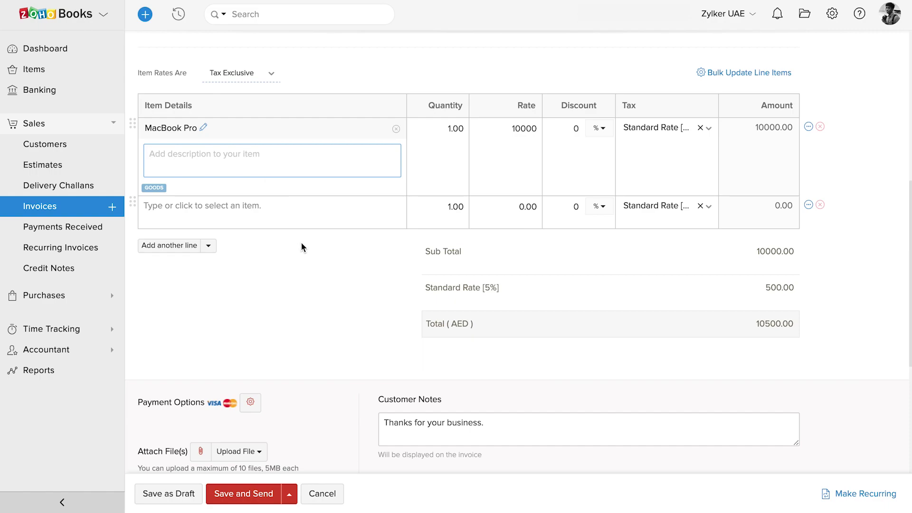
pyautogui.click(301, 247)
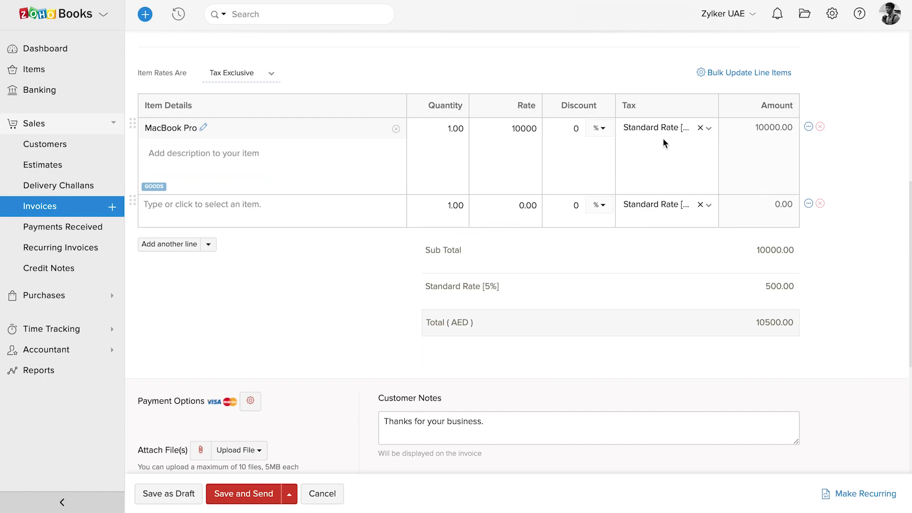
pyautogui.click(710, 129)
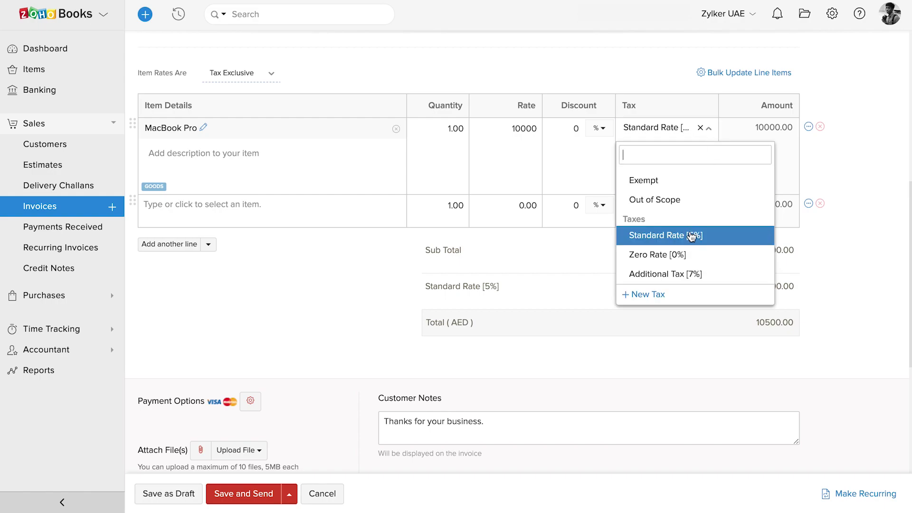
pyautogui.click(702, 254)
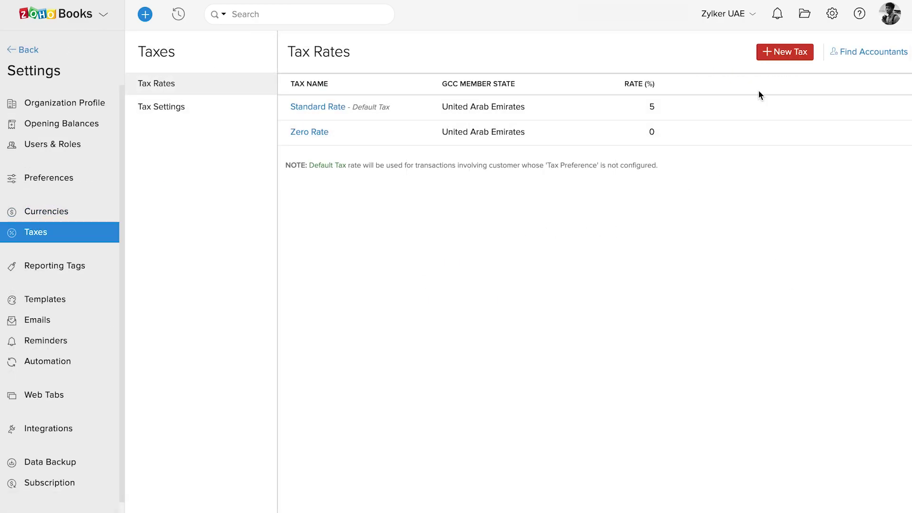
# Create and save a 7% excise tax 'UAE Tax' for United Arab Emirates.
pyautogui.click(776, 57)
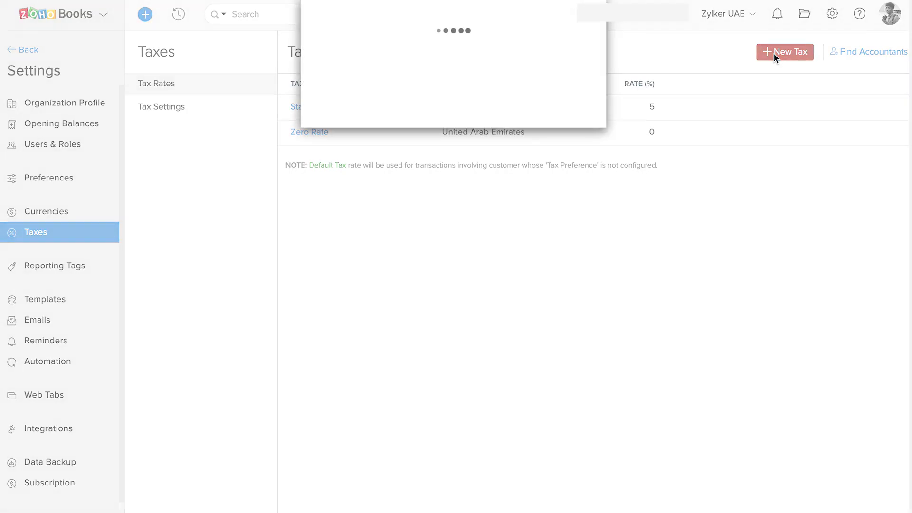
pyautogui.write('UAE Tax')
pyautogui.click(433, 124)
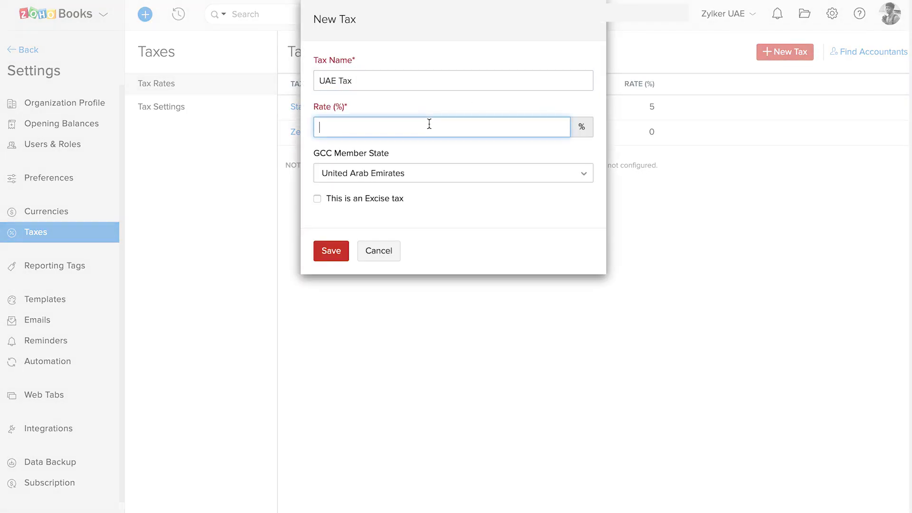
pyautogui.write('7')
pyautogui.click(391, 174)
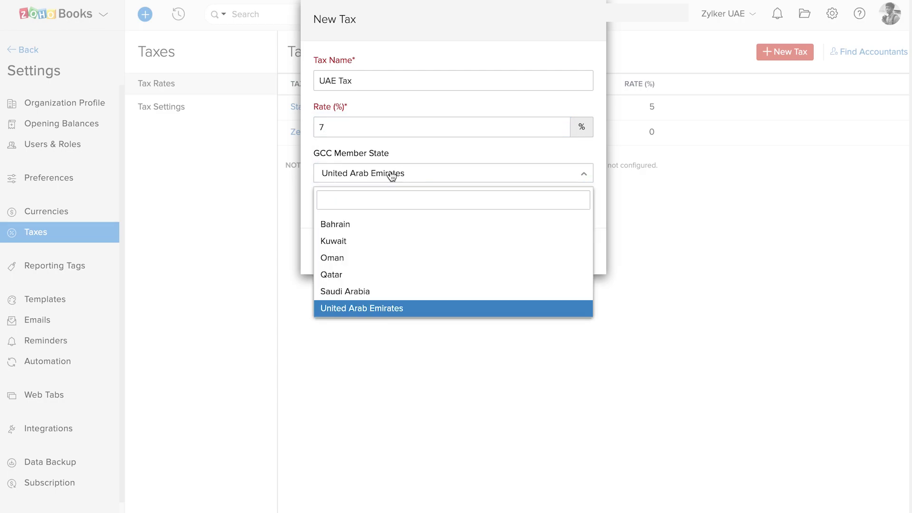
pyautogui.click(392, 175)
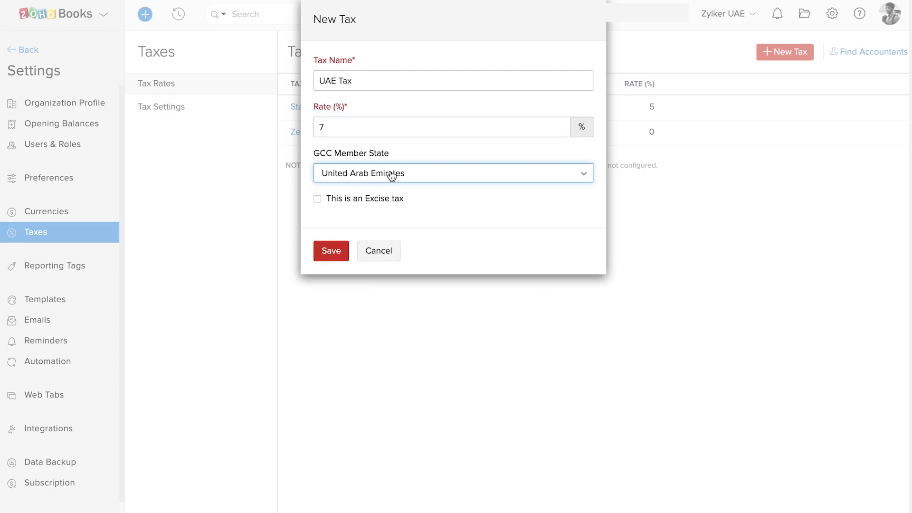
pyautogui.click(317, 199)
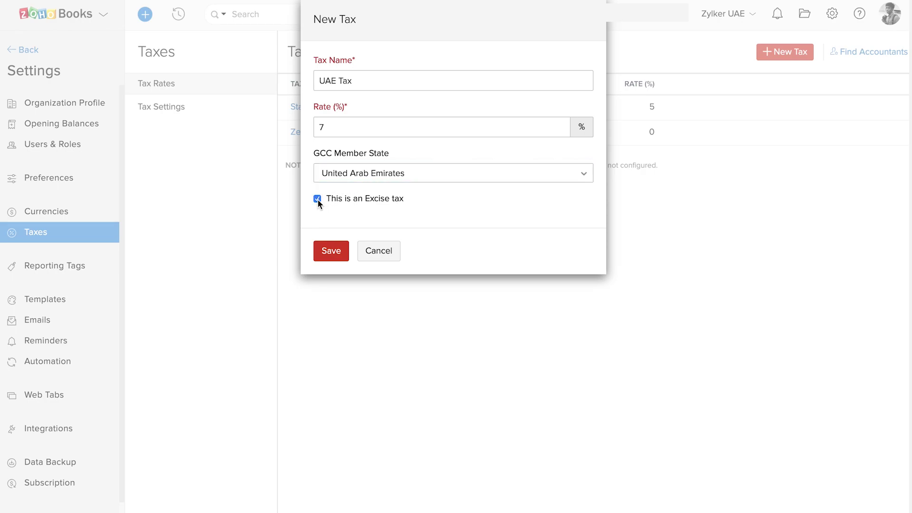
pyautogui.click(332, 251)
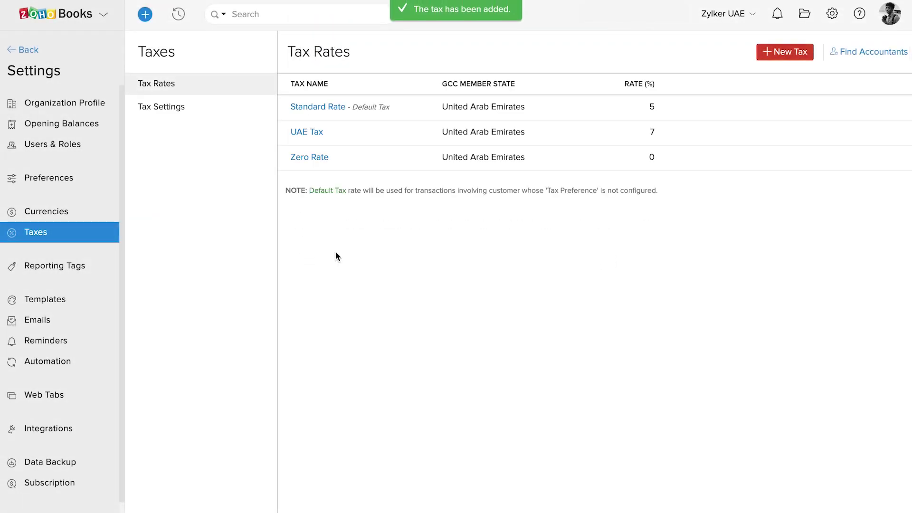